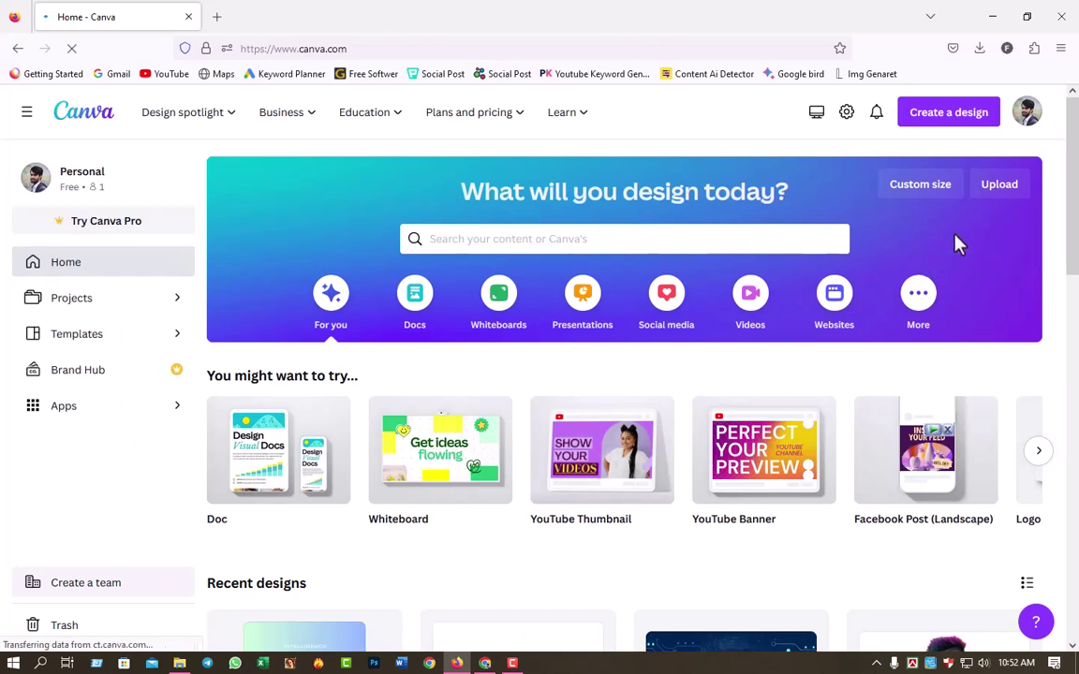
- Upload the techwear girl portrait from Downloads and start a new design from it
left_click(999, 187)
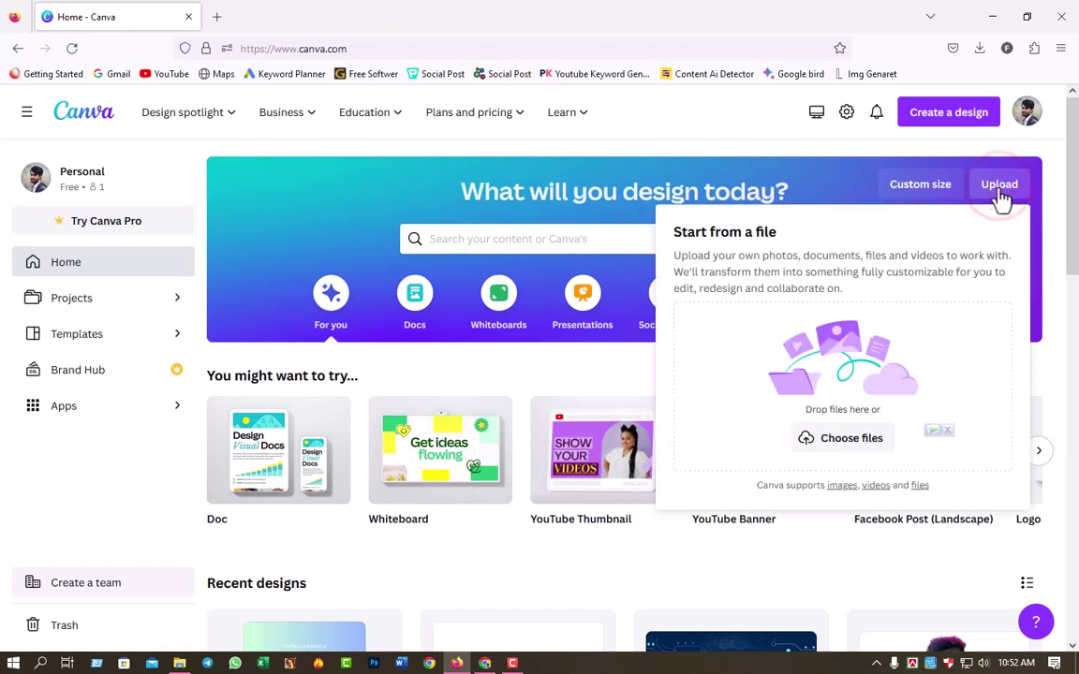
left_click(838, 442)
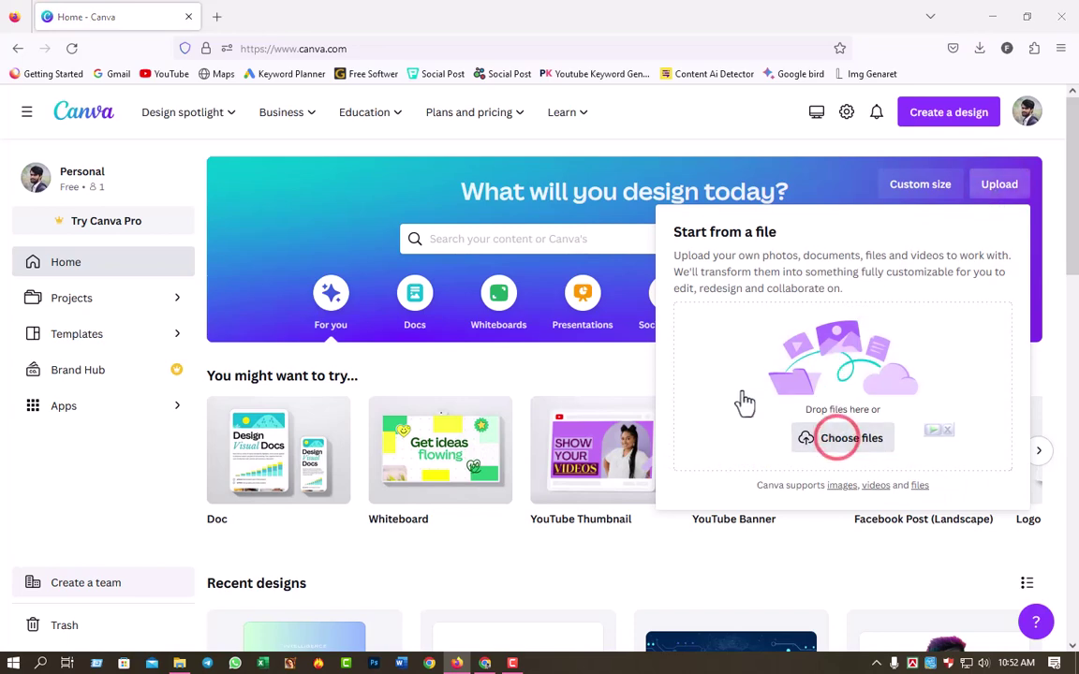
left_click(462, 223)
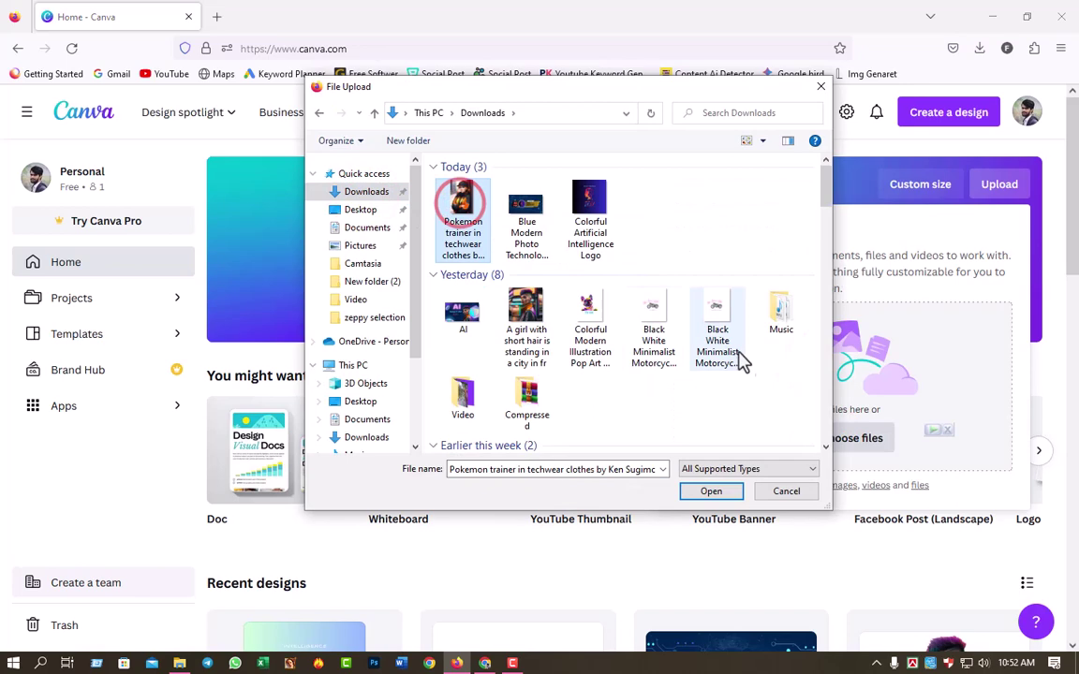
left_click(711, 492)
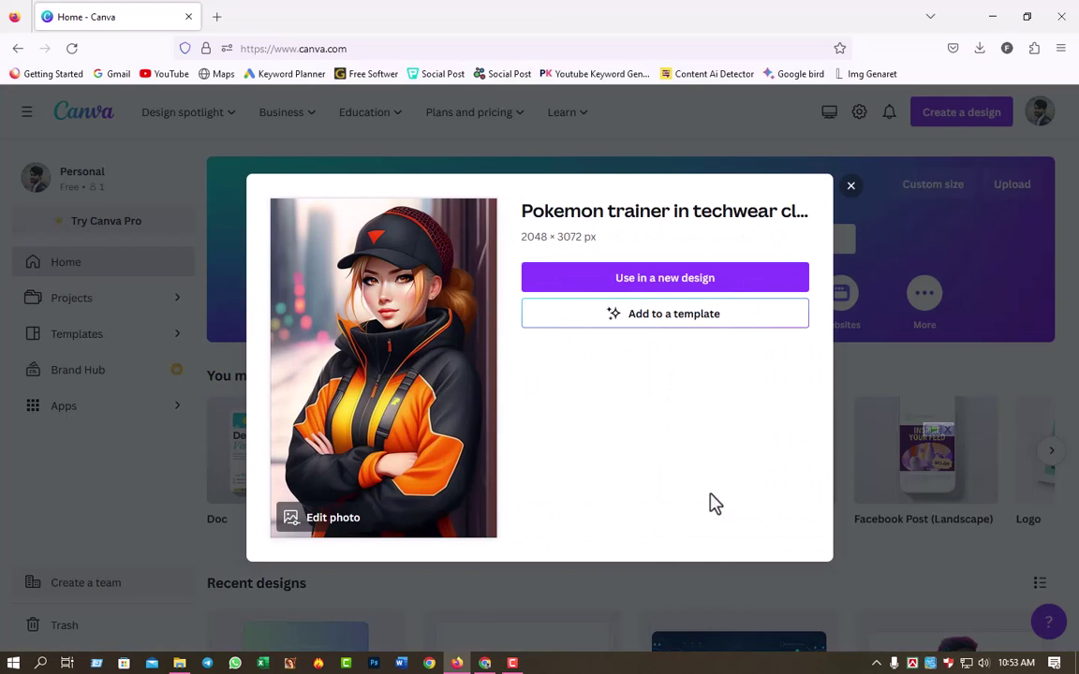
left_click(661, 289)
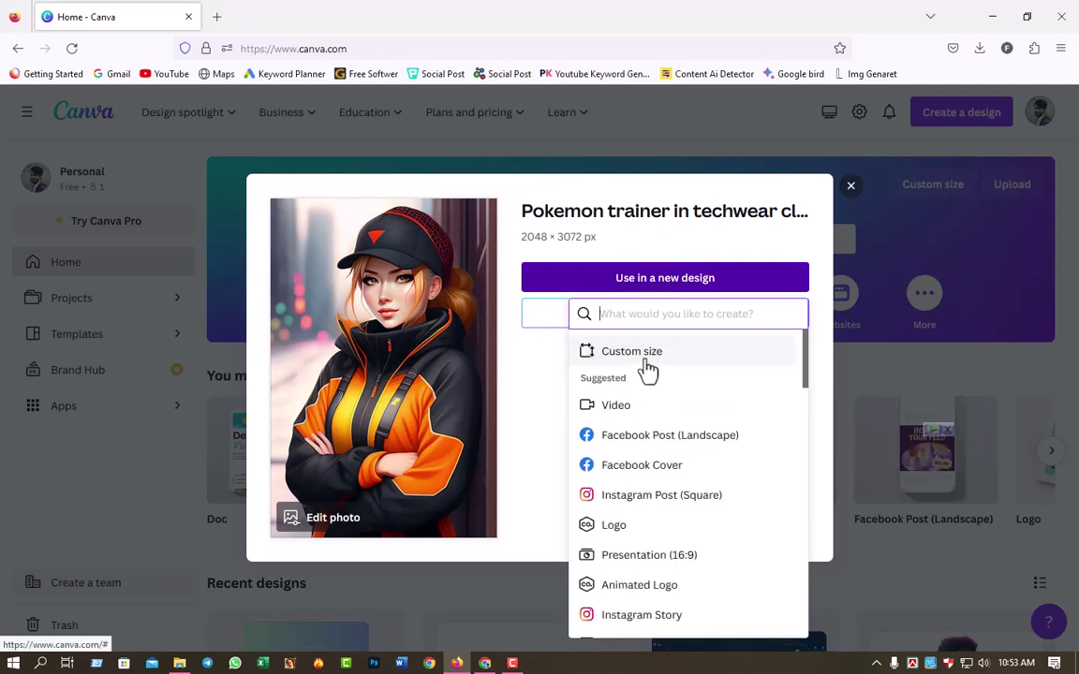
- Create a 2048 × 3072 px design and select the portrait on its page
left_click(646, 365)
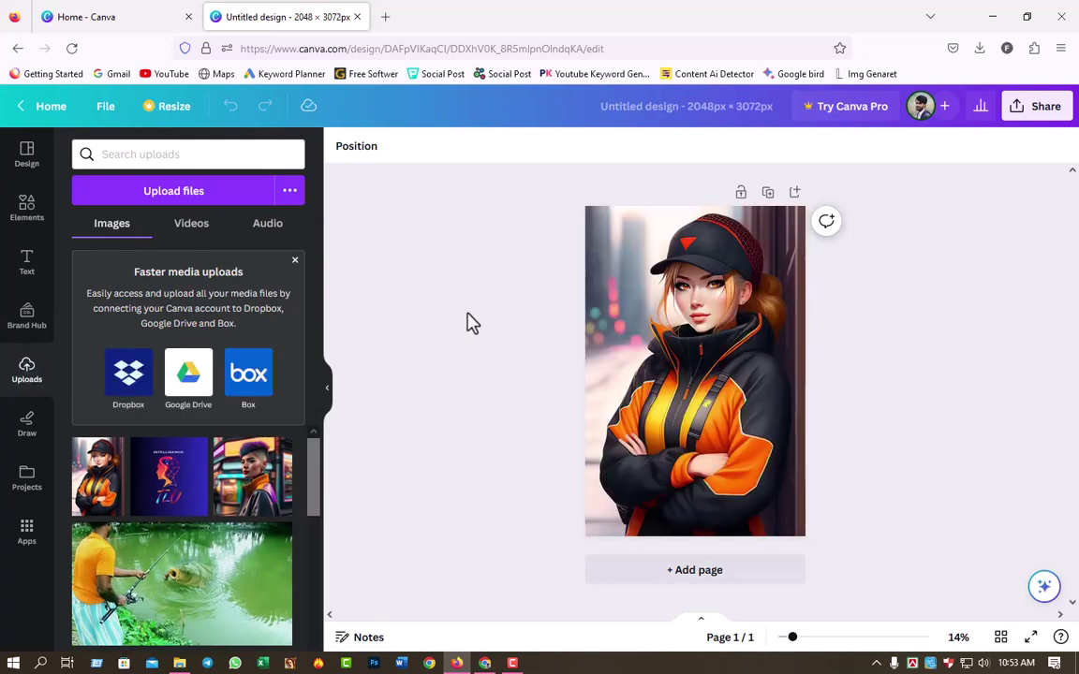
left_click(693, 368)
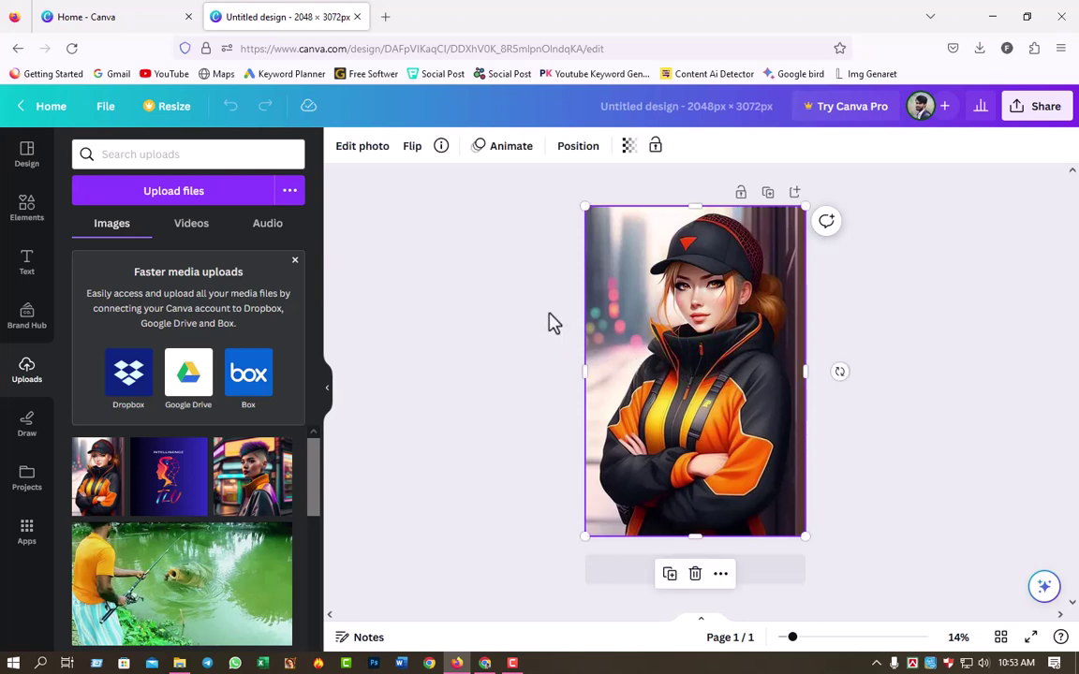
- Run BG Remover on the portrait to strip the street background
left_click(359, 153)
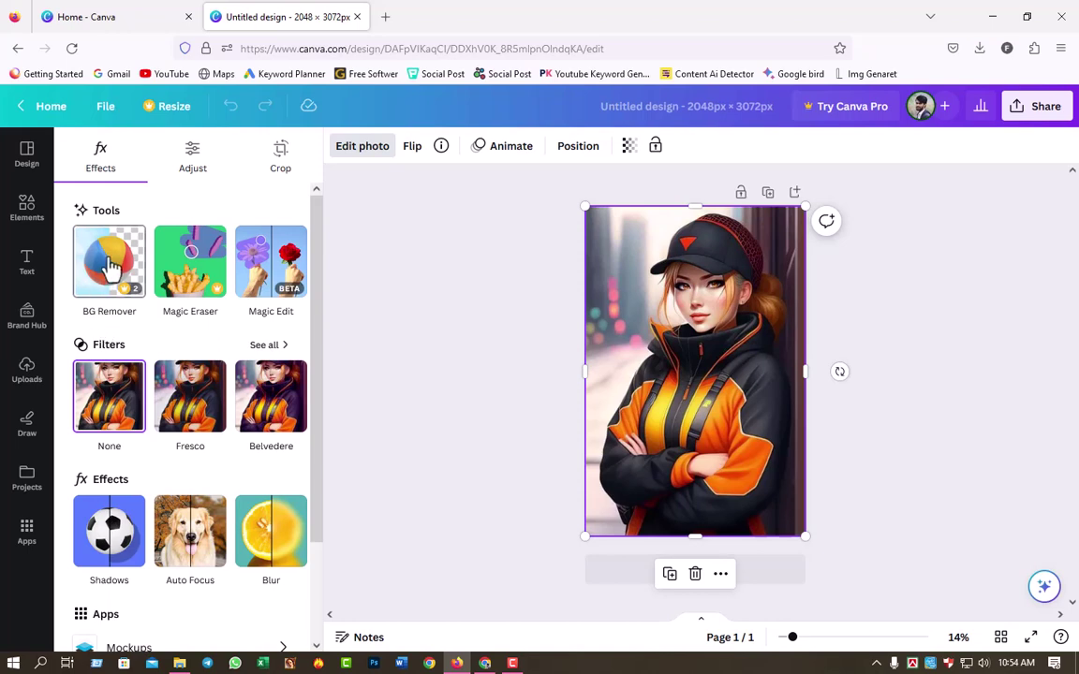
left_click(112, 267)
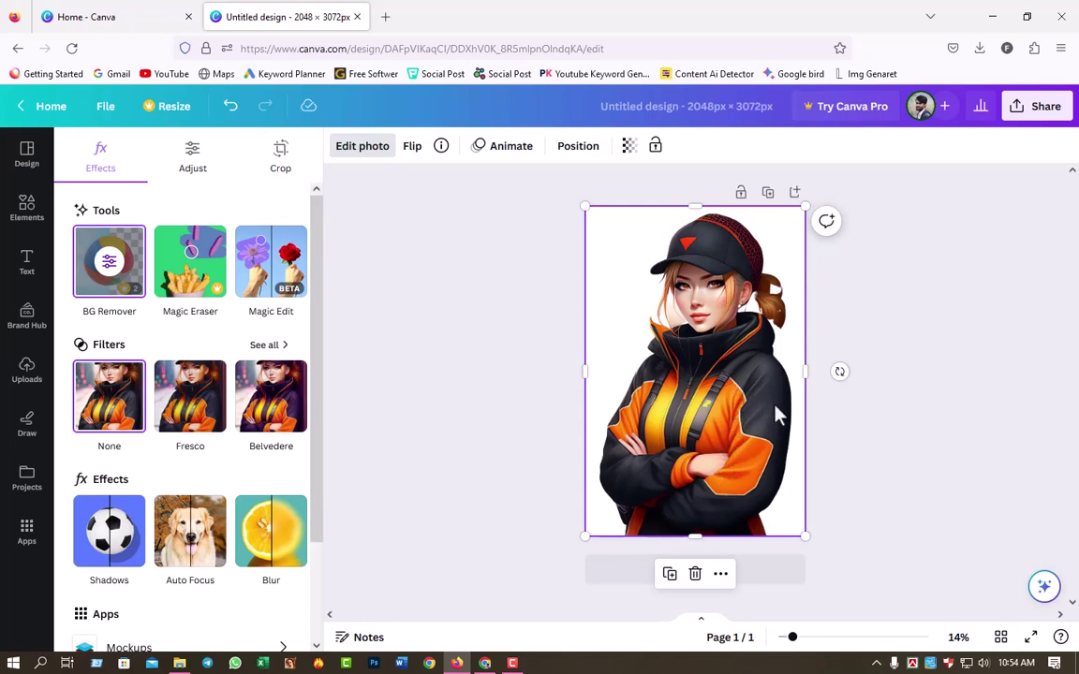
- Download the design as a 2048 × 3072 PNG
left_click(1034, 111)
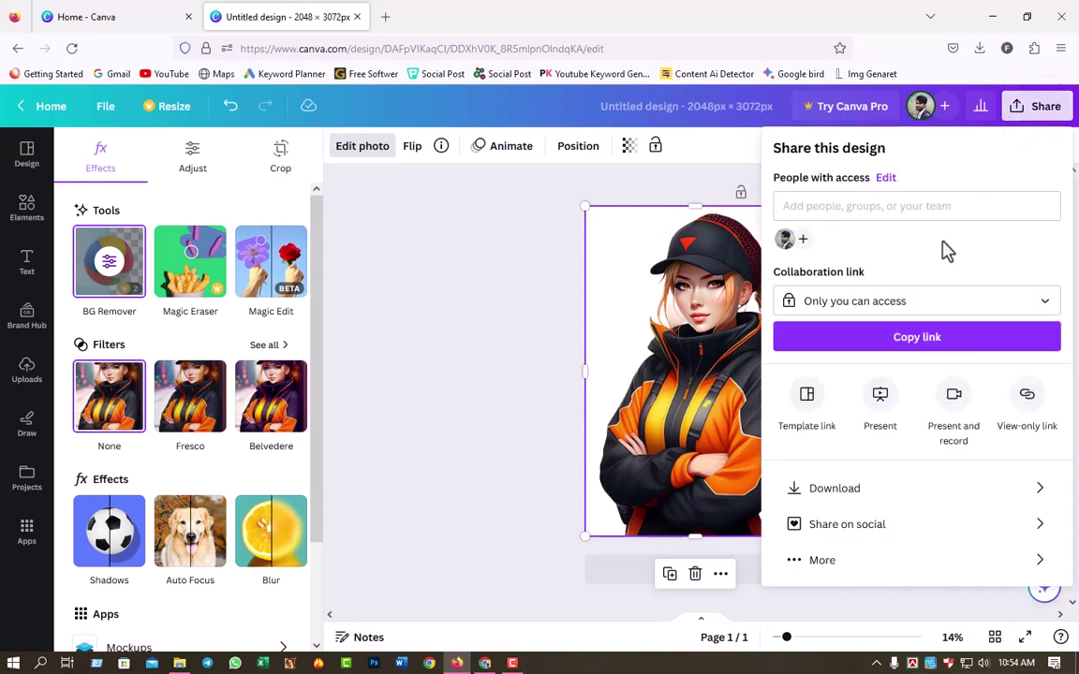
left_click(860, 495)
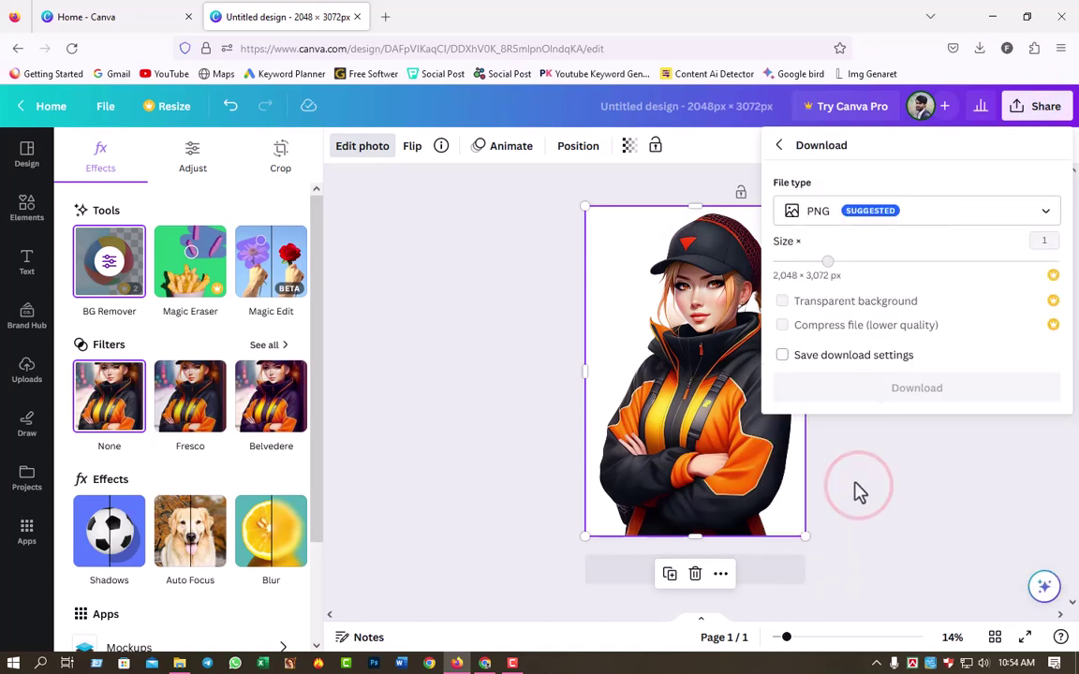
left_click(913, 213)
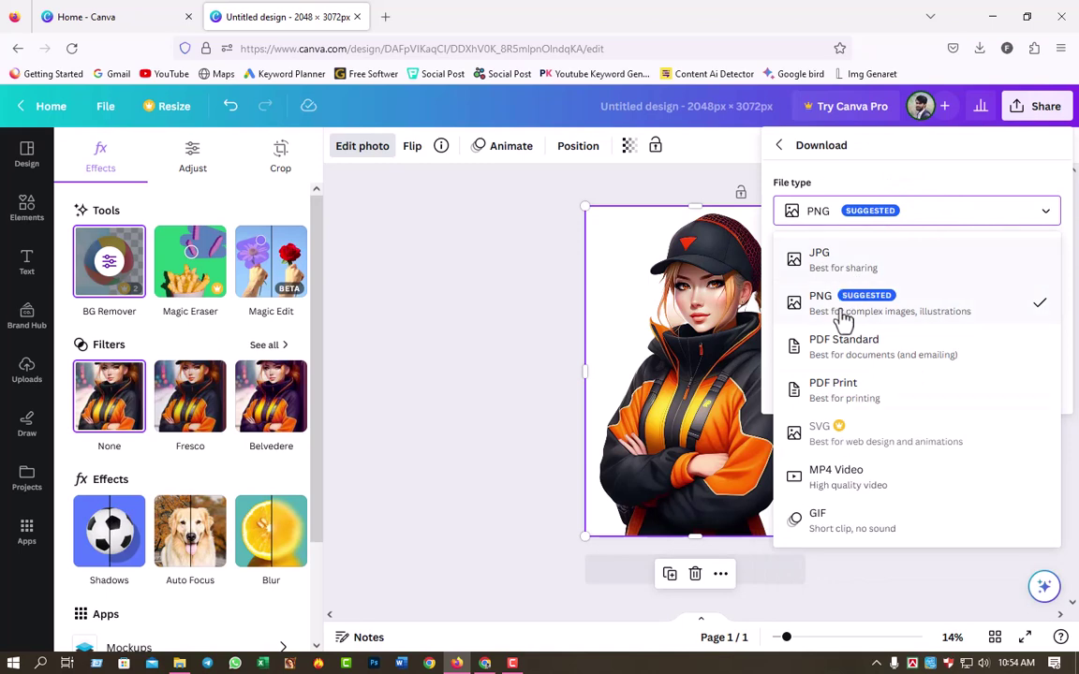
left_click(915, 313)
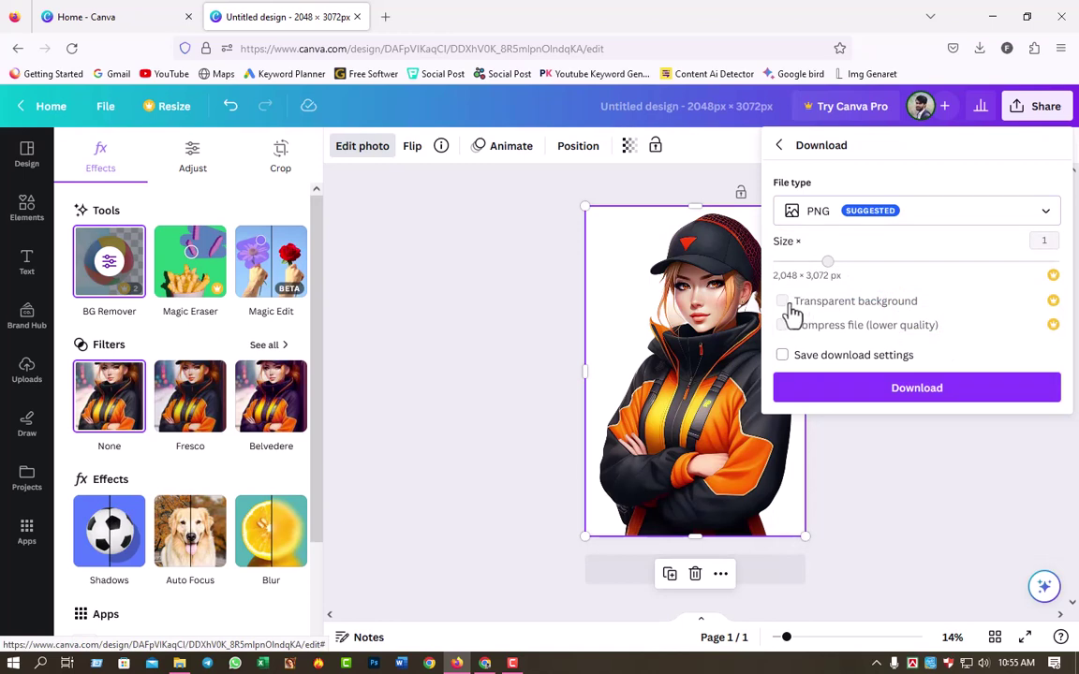
left_click(897, 394)
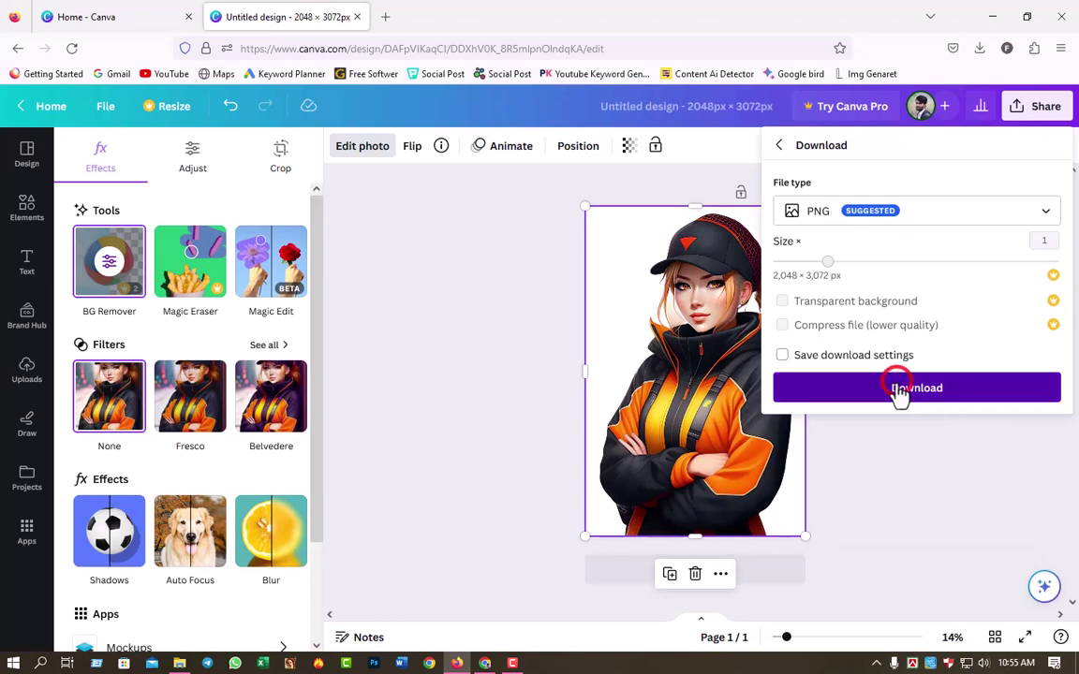